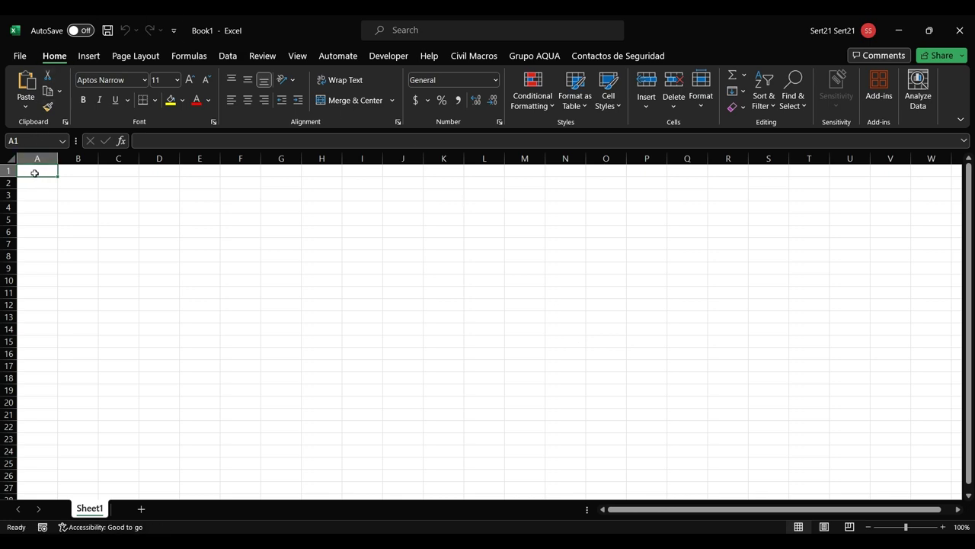
Step: Enter the headers Country, Month and Sales in A1:C1
text(Country)
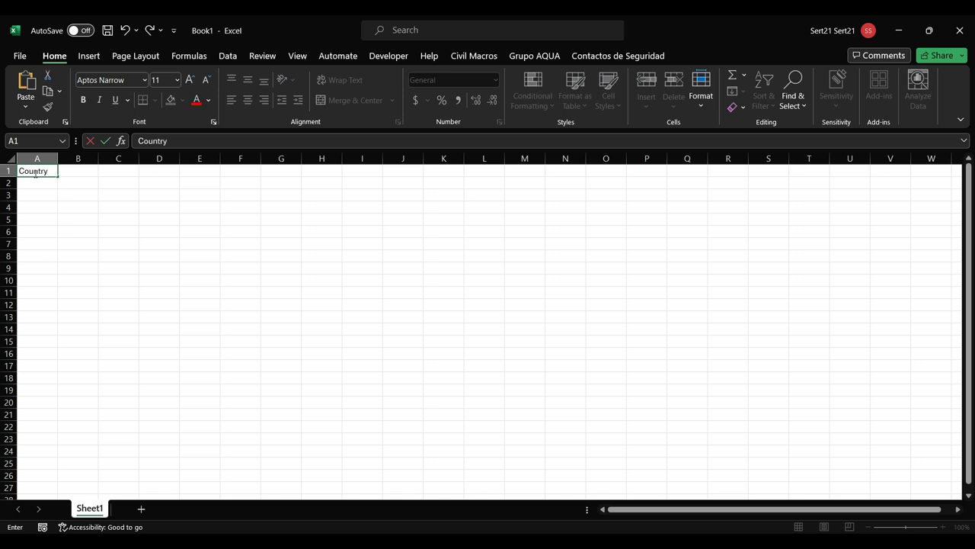
key(Tab)
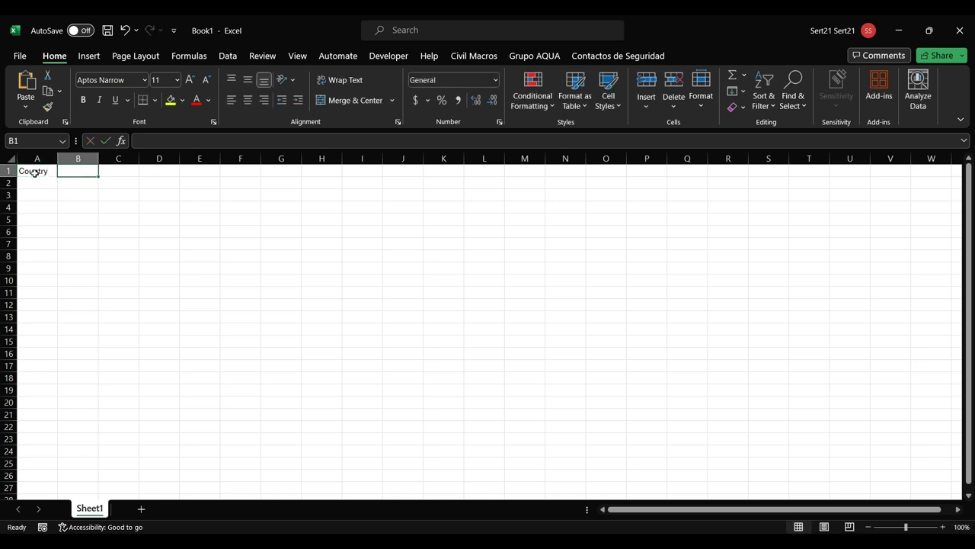
text(Mon)
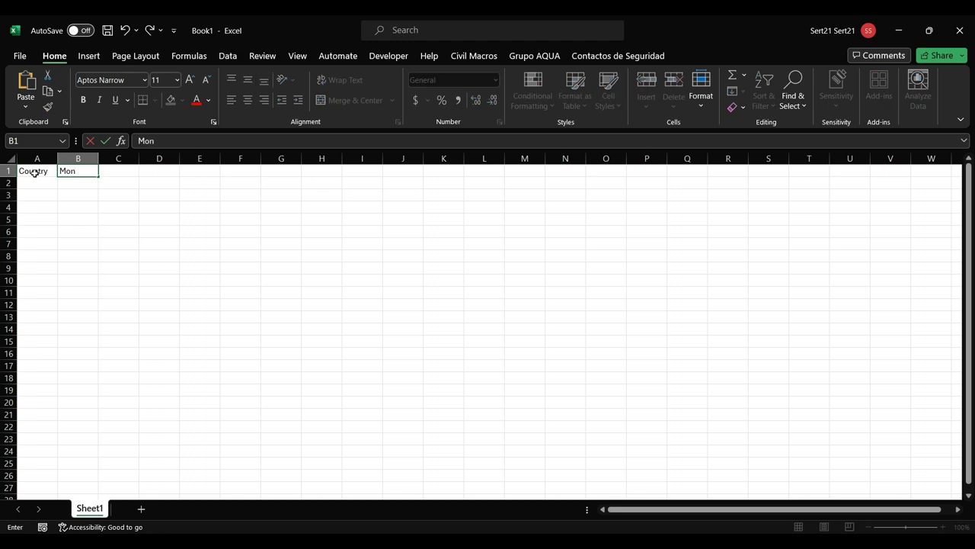
text(th)
key(Tab)
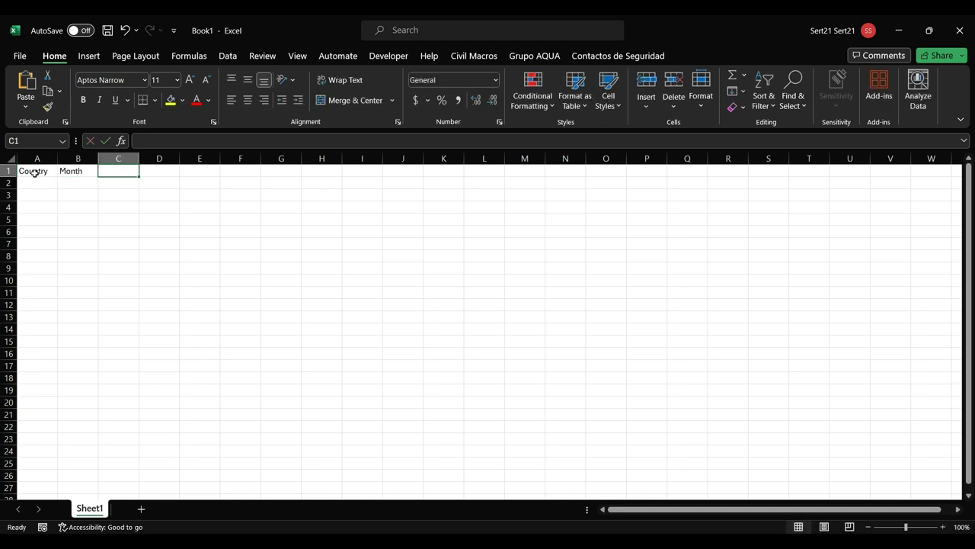
text(Sales)
key(Return)
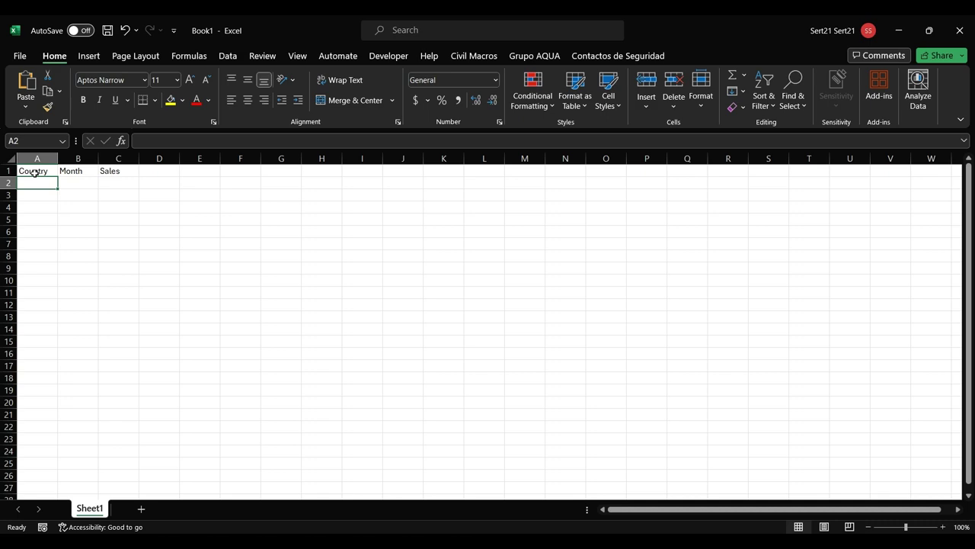
Step: Enter Honduras in A2 and the months January through June in B2:B7
text(Honduras)
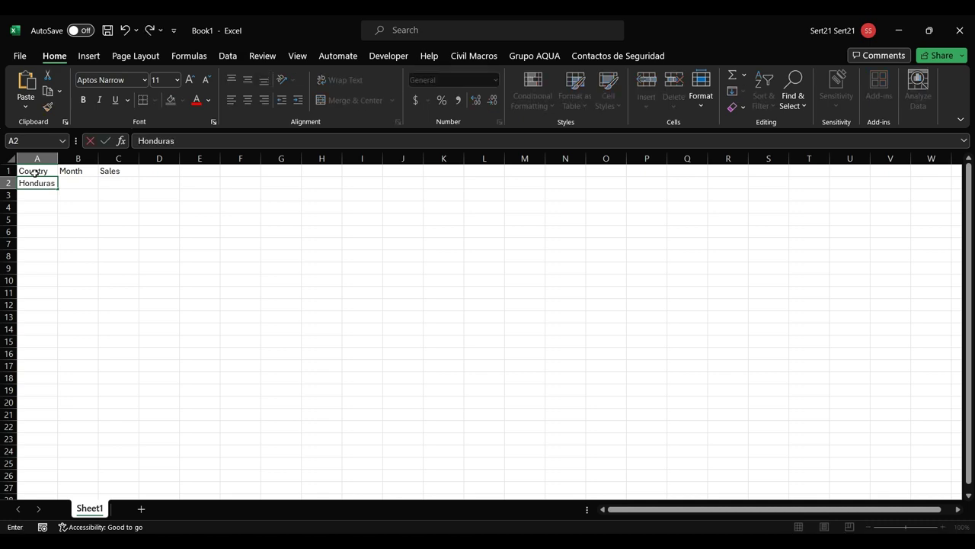
key(Tab)
text(J)
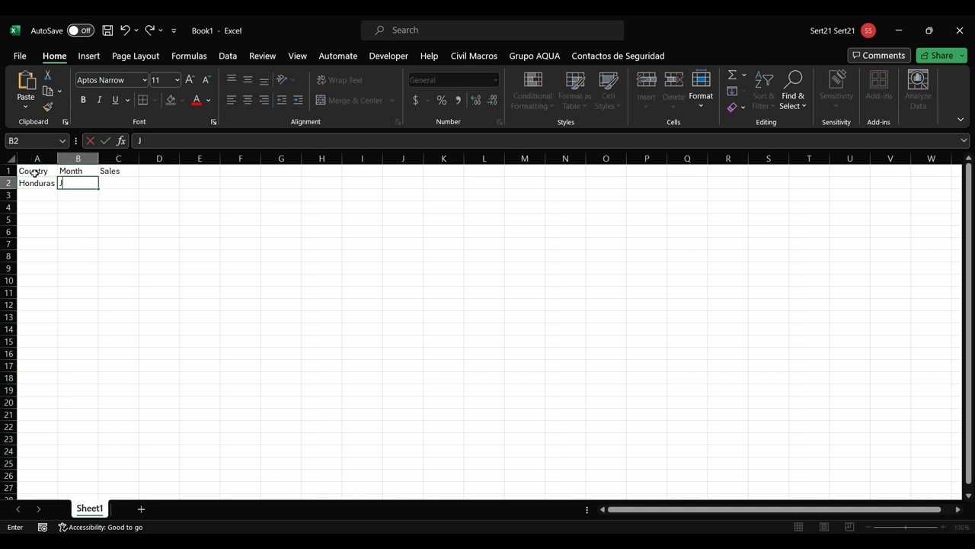
text(anuary)
key(Return)
text(Feb)
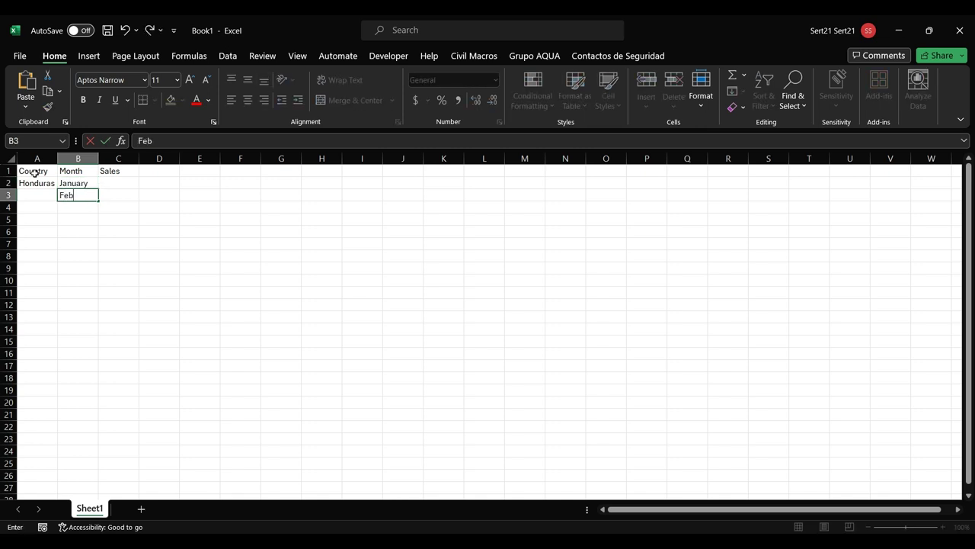
text(ruary)
key(Return)
text(Mar)
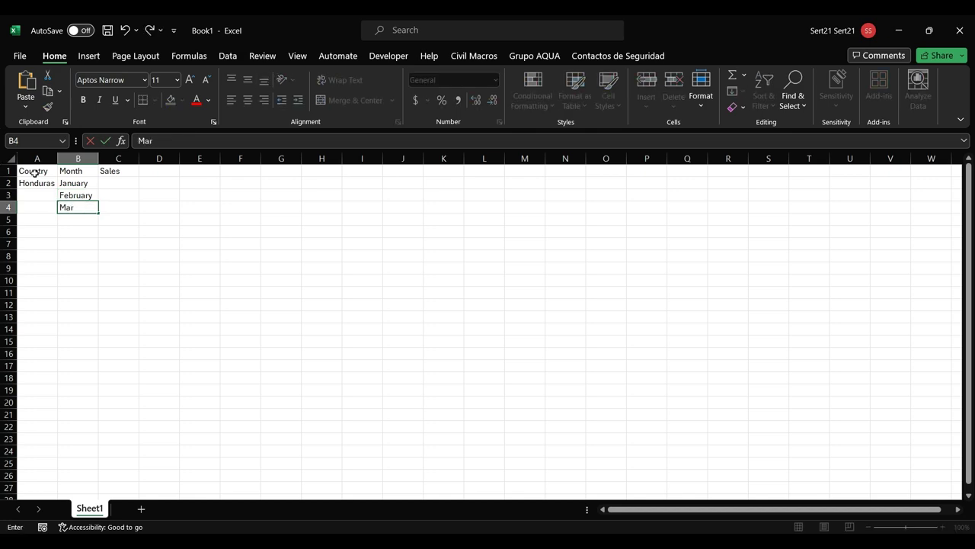
text(ch)
key(Return)
text(A)
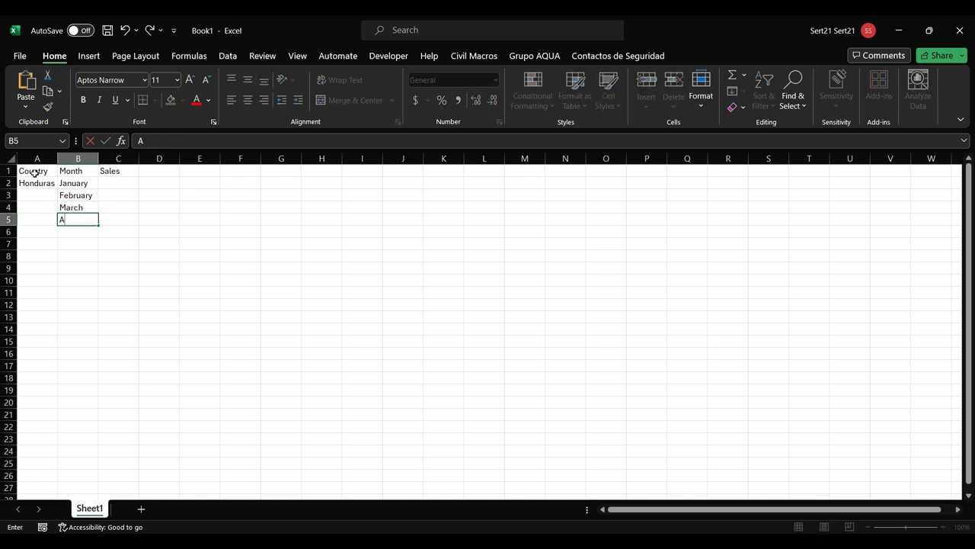
text(pril)
key(Return)
text(M)
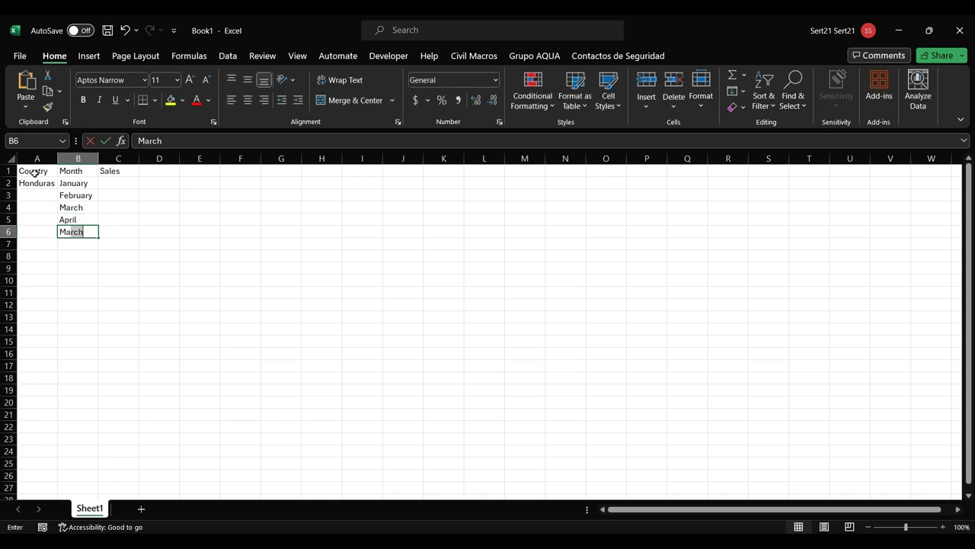
text(ay)
key(Return)
text(J)
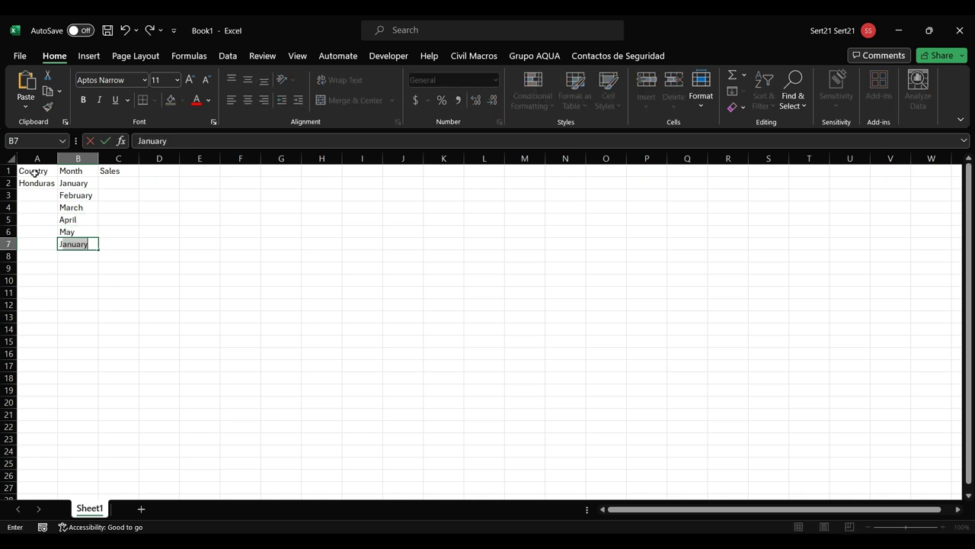
text(une)
key(Return)
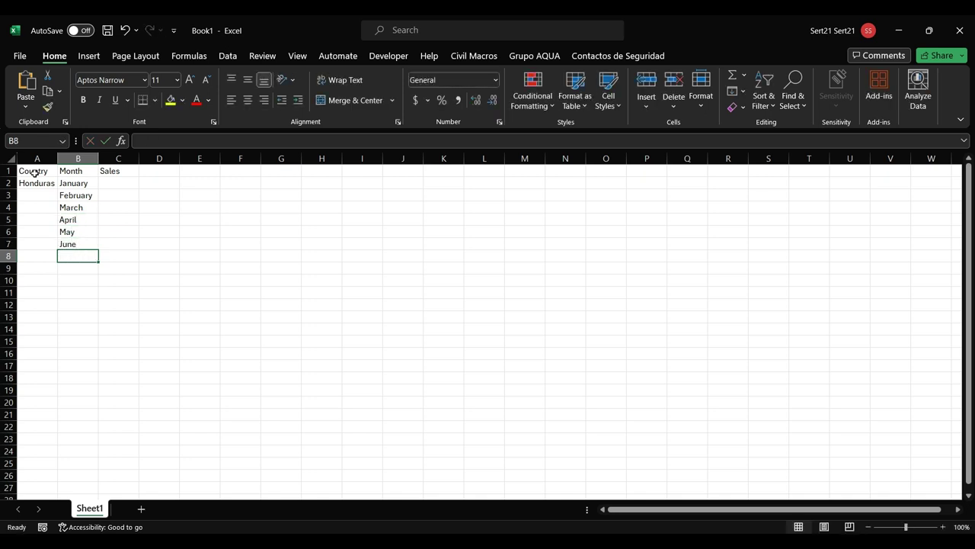
Step: Continue the month list with July through December in B8:B13
text(Jul)
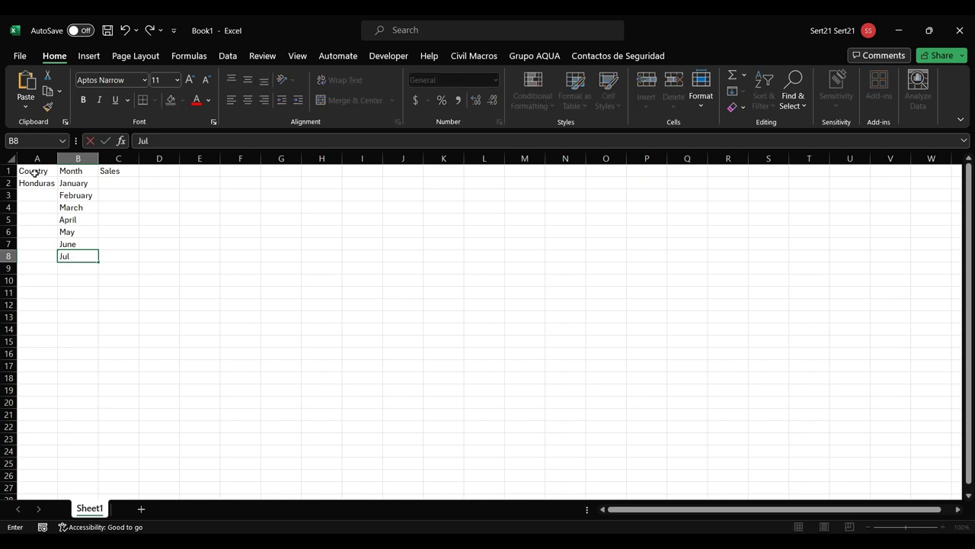
text(y)
key(Return)
text(August)
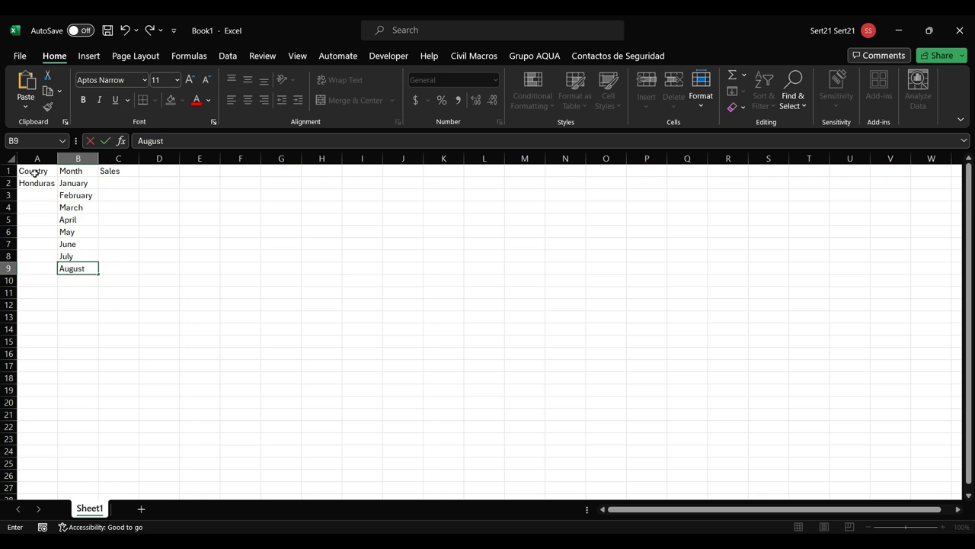
key(Return)
text(Se)
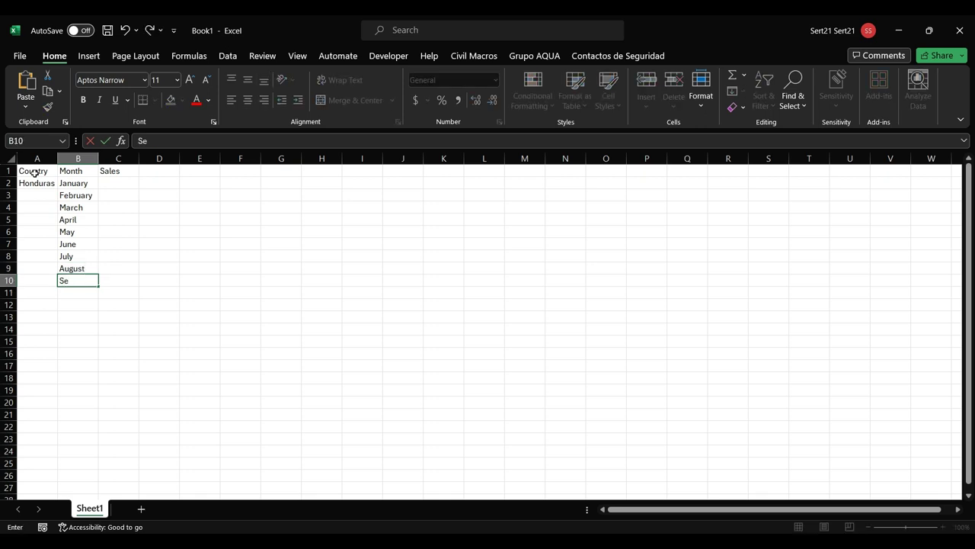
text(ptember)
key(Return)
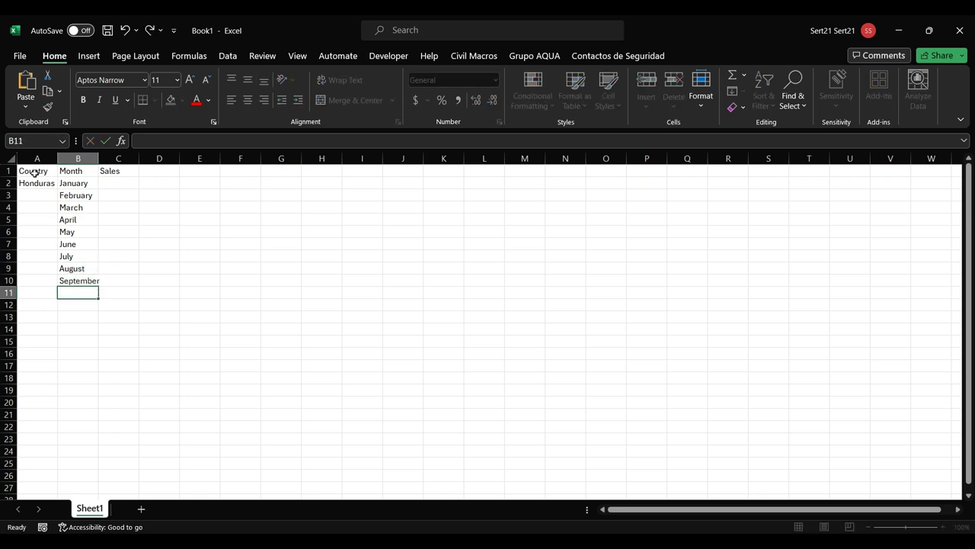
text(Octo)
text(ber)
key(Return)
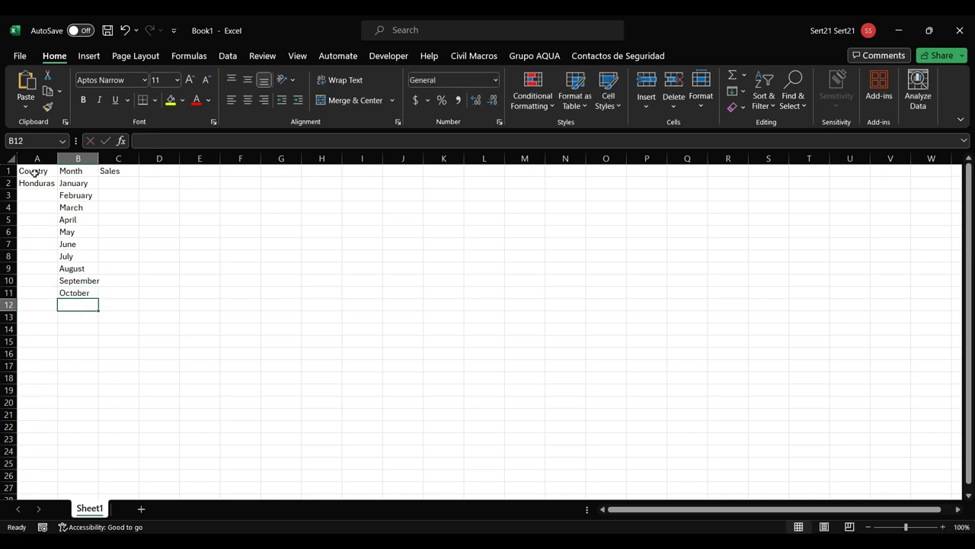
text(Novemb)
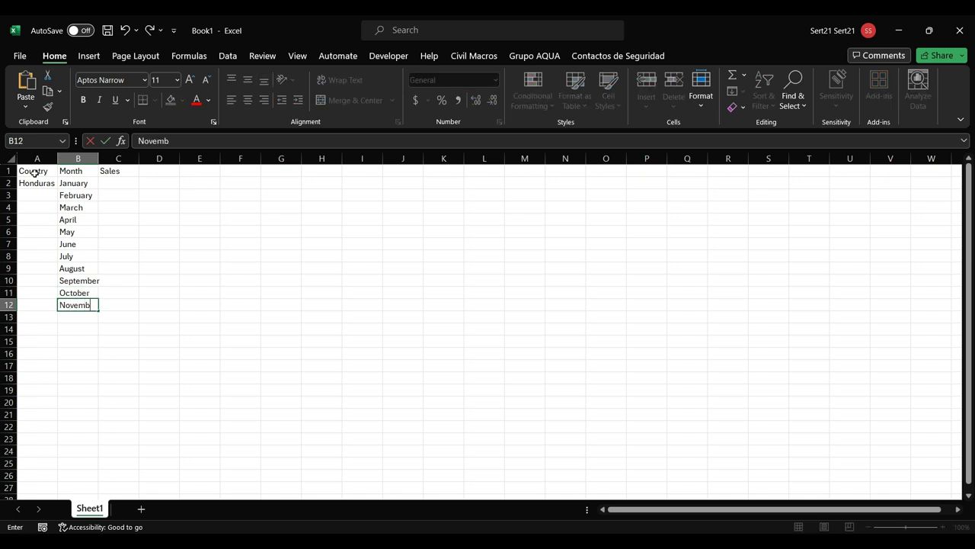
text(er)
key(Return)
text(De)
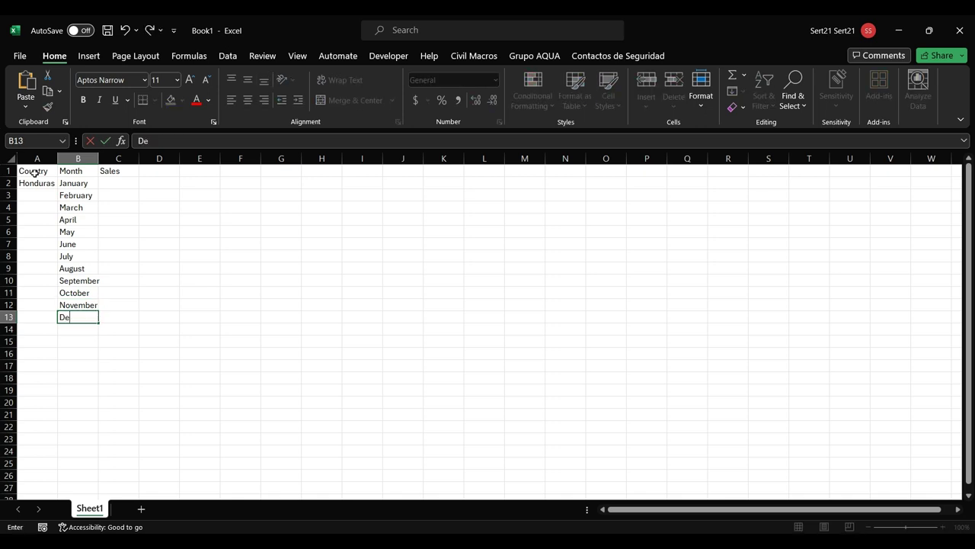
text(cember)
Step: Copy the twelve months from B2:B13 into B14:B25
key(ctrl+shift+Up)
key(shift+Down)
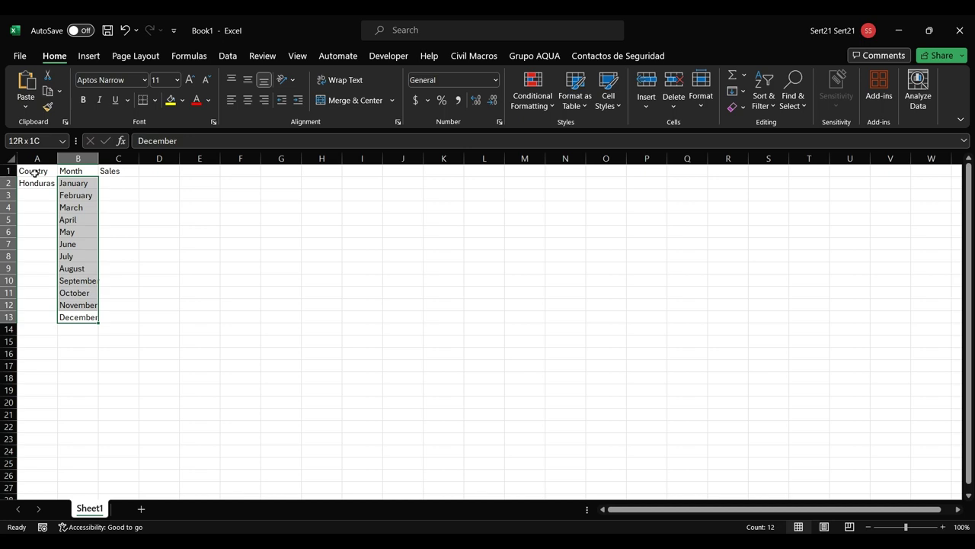
key(ctrl+c)
key(ctrl+Down)
key(ctrl+Up)
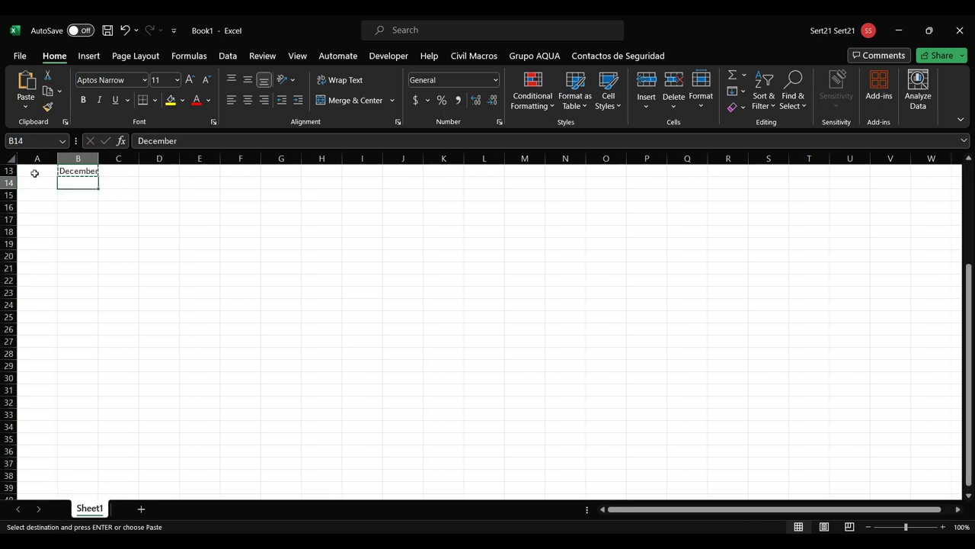
key(Down)
key(ctrl+v)
Step: Copy Honduras from A2 into A3:A13
key(ctrl+Up)
key(Down)
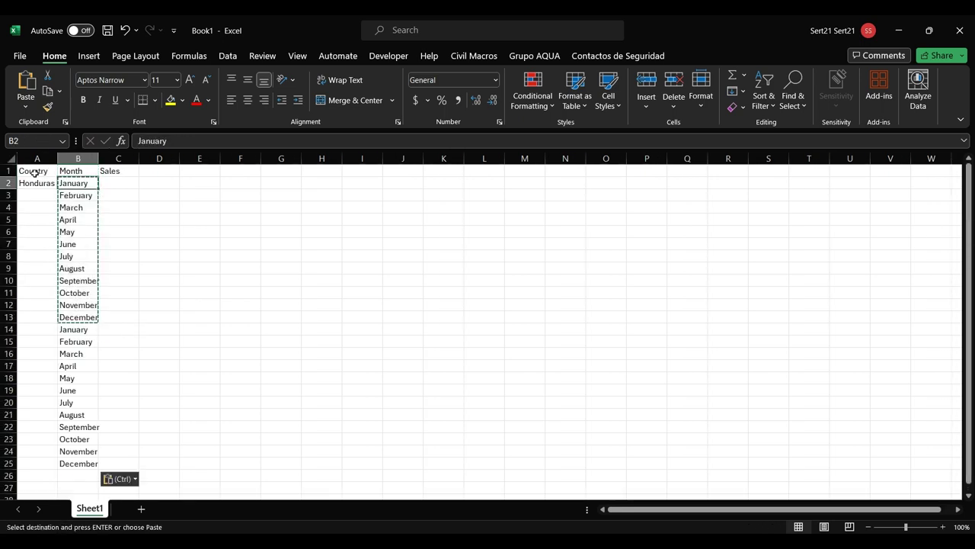
key(Left)
key(ctrl+c)
key(Down)
key(shift+Down)
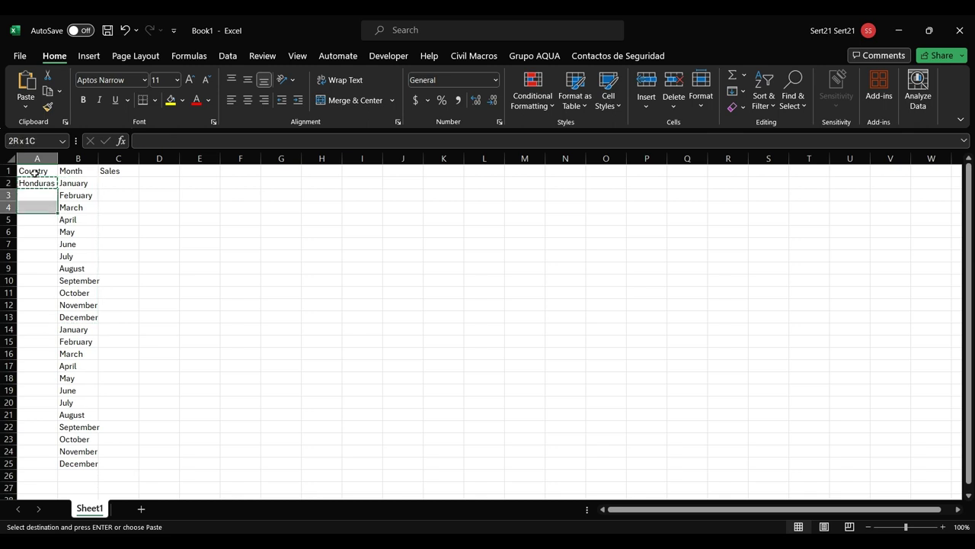
key(shift+Down)
key(shift+Down)
key(shift+Down)
key(shift+Down)
key(shift+Up)
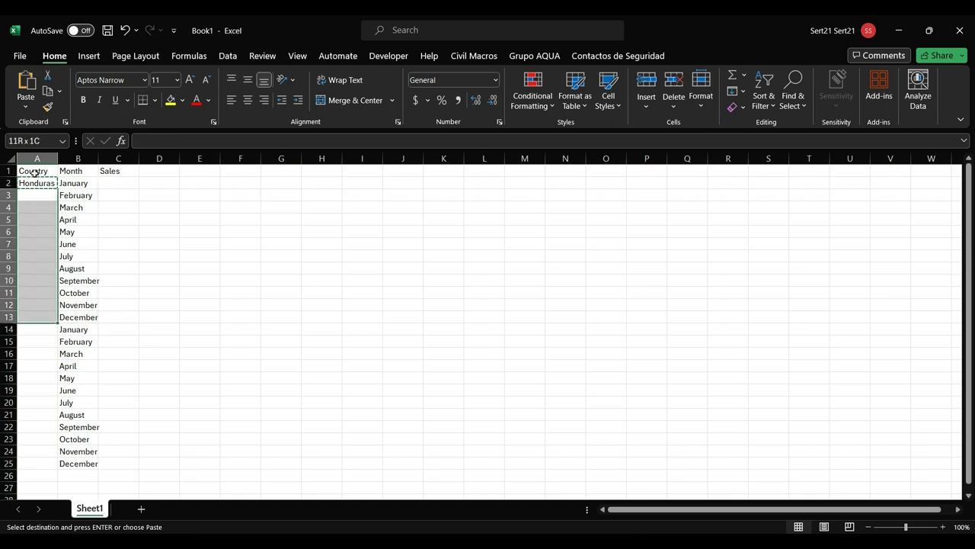
key(ctrl+v)
Step: Enter El Salvador in A14 and fill it down through row 25
key(ctrl+Down)
key(Down)
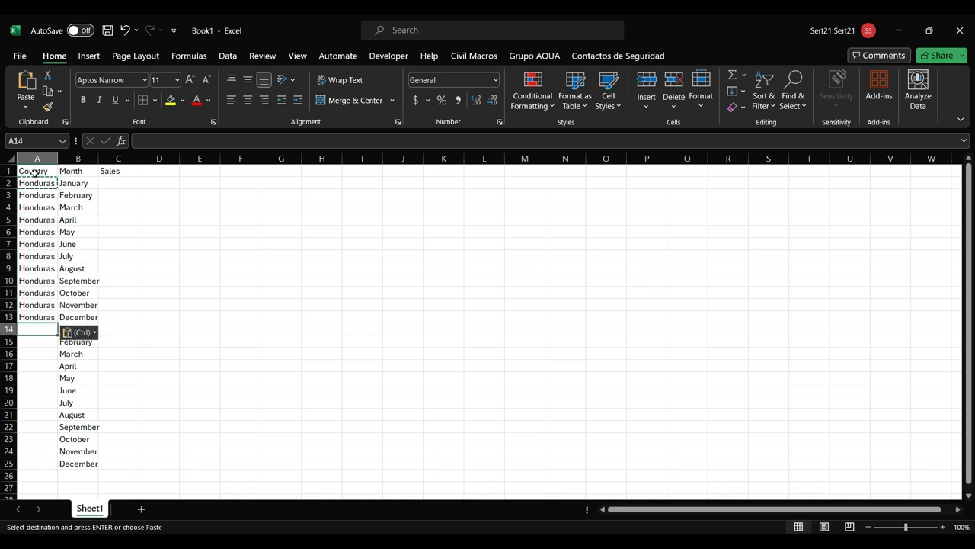
text(El Sa)
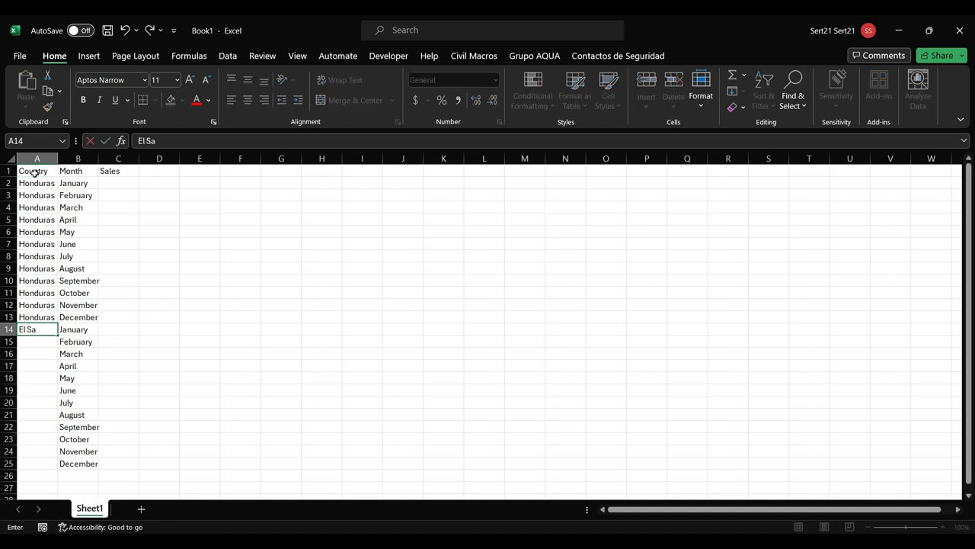
text(lvador)
key(ctrl+Return)
key(ctrl+c)
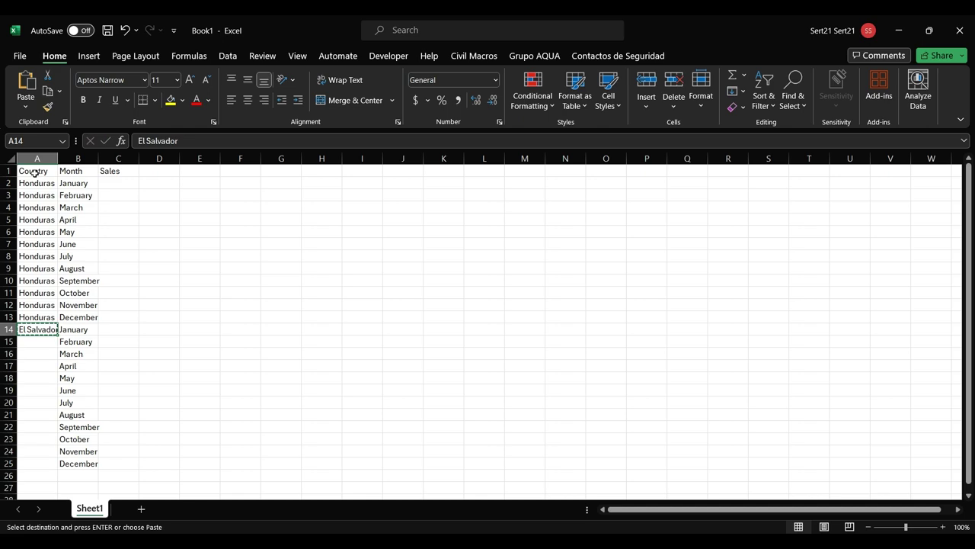
double_click(59, 334)
Step: Enter Honduras sales 10, 1000, 2000 and 4000 for January, March, April and June
click(115, 183)
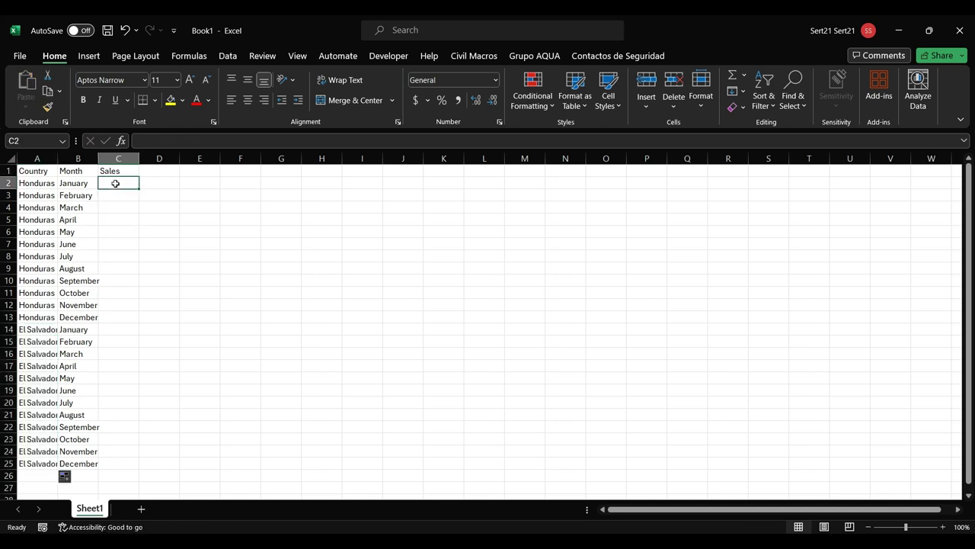
text(10)
key(Return)
key(Return)
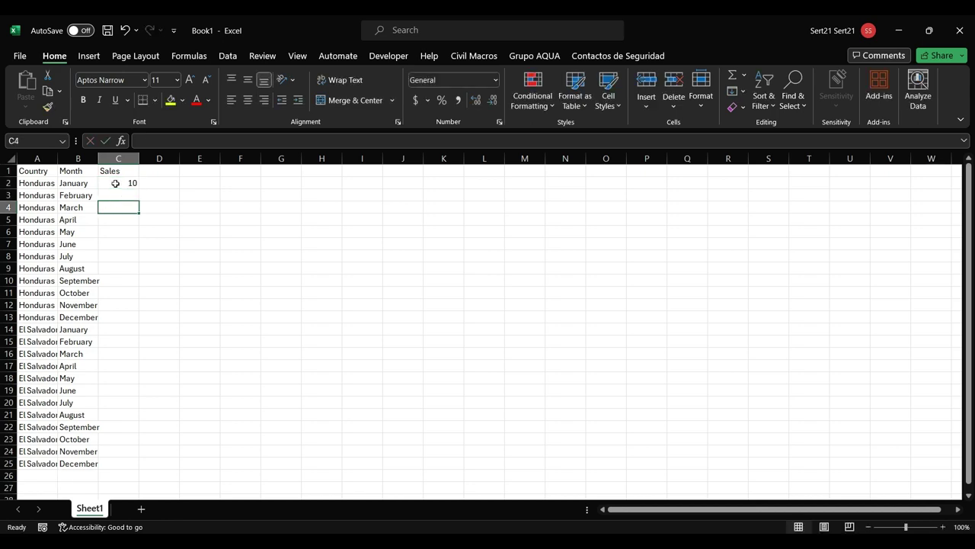
text(1000)
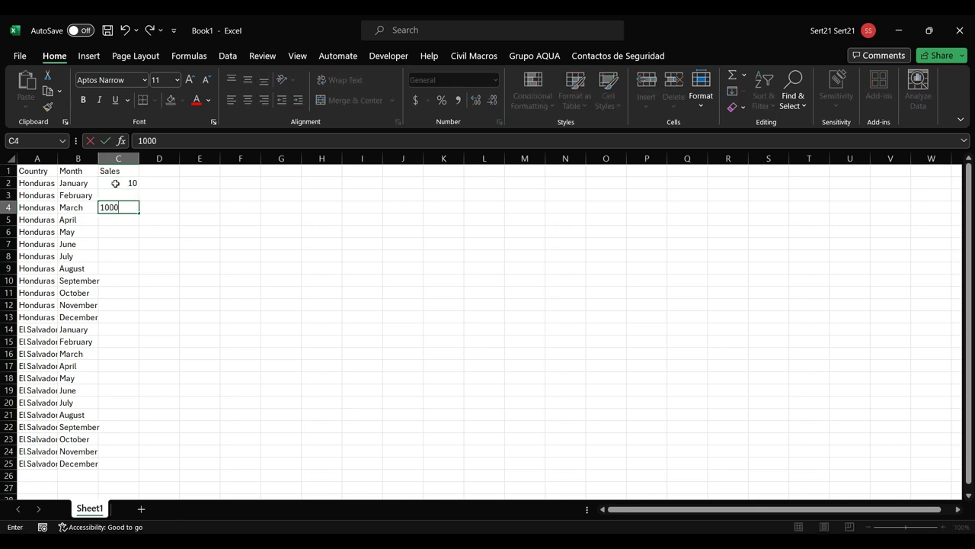
key(Return)
text(2000)
key(ctrl+Return)
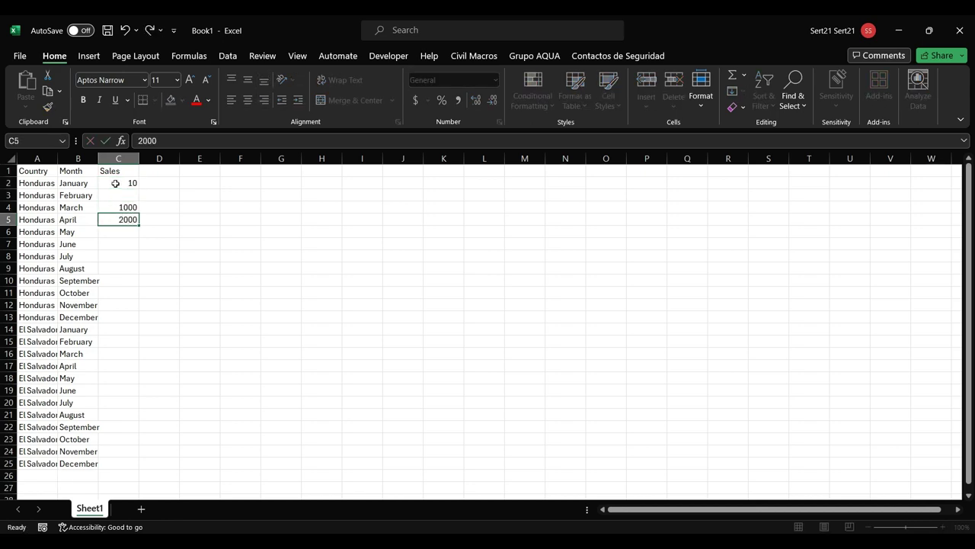
key(Return)
key(Return)
text(4)
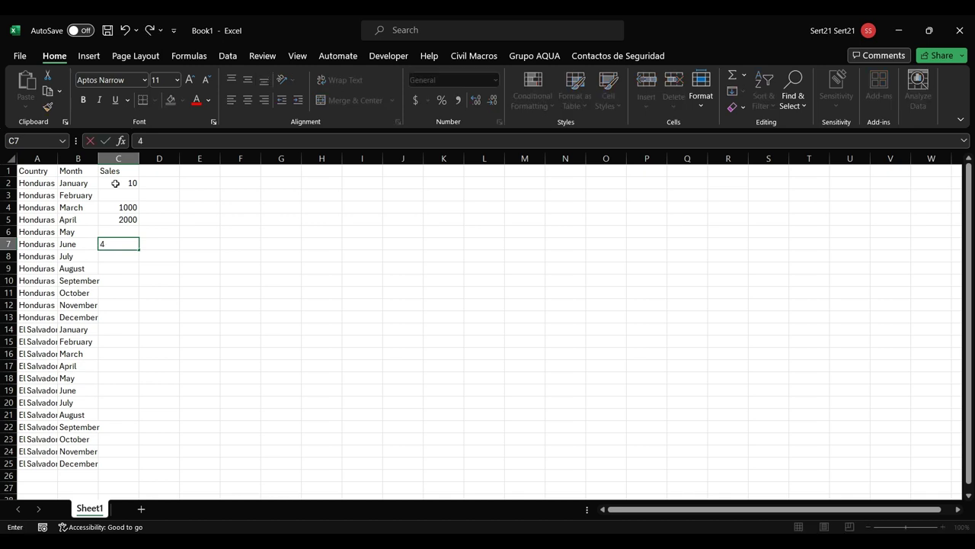
text(000)
key(Return)
key(Return)
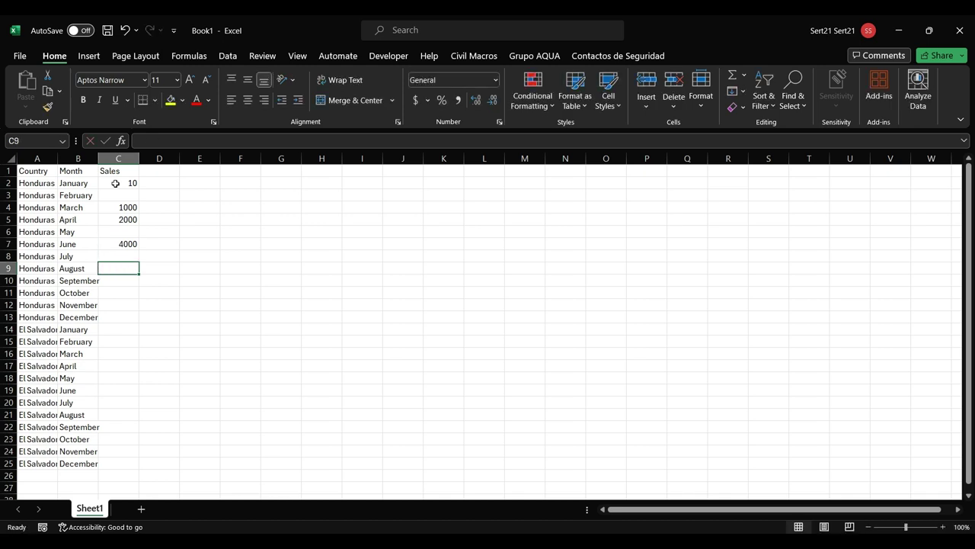
Step: Enter Honduras sales 5000, 1000, 3000 and 5000 for August, October, November and December
text(5000)
key(Return)
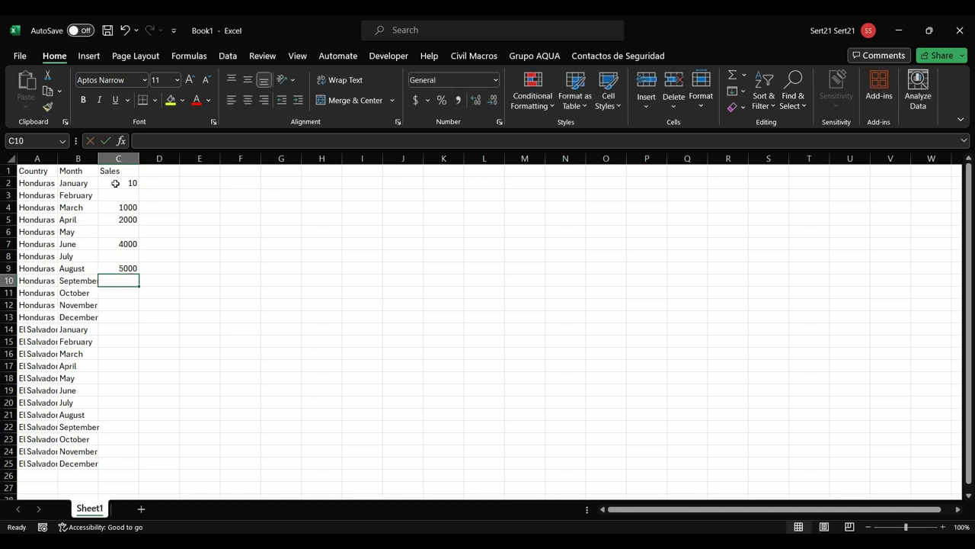
key(Return)
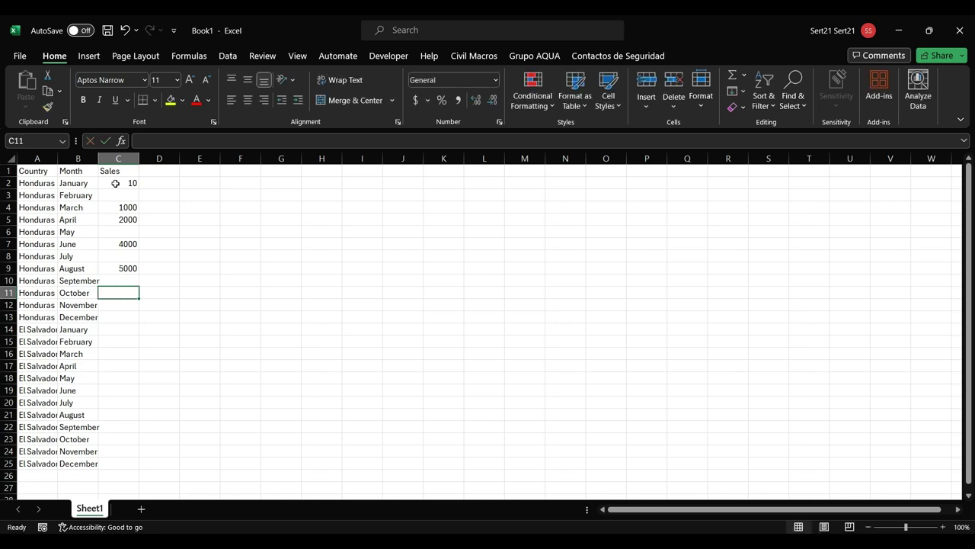
text(1000)
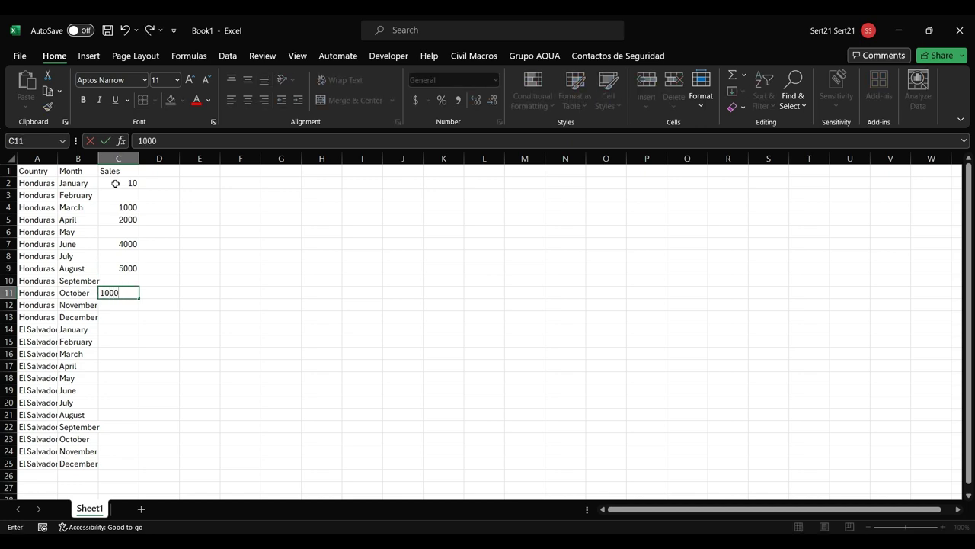
key(Return)
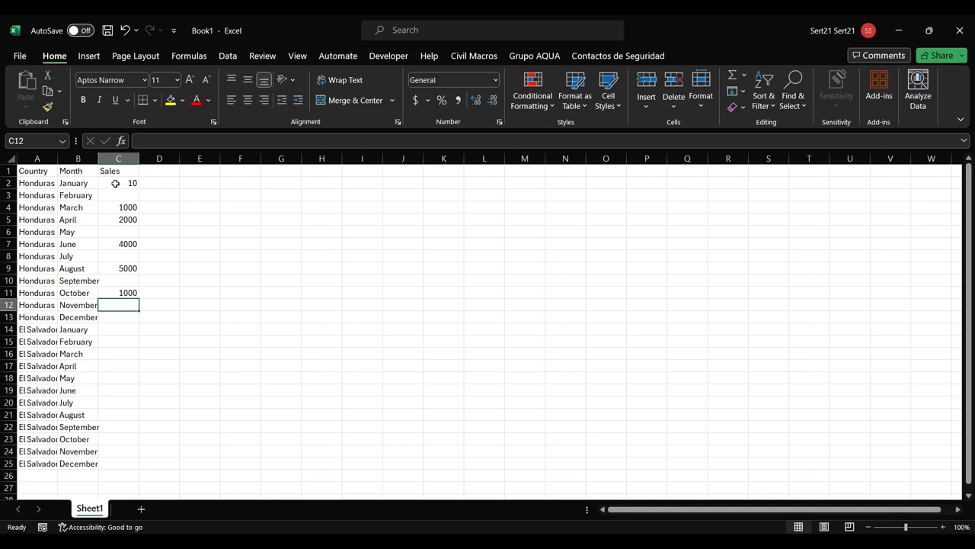
text(3000)
key(Return)
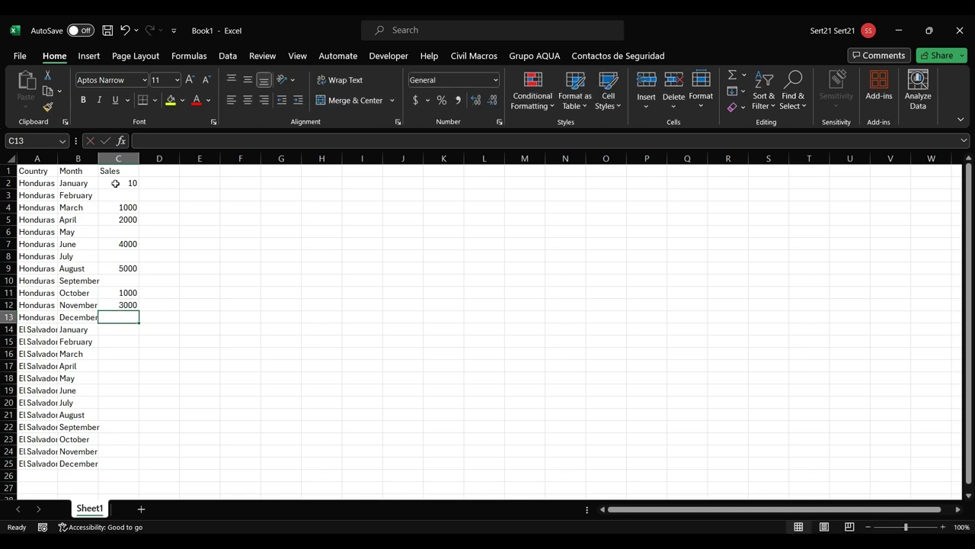
text(5000)
key(Return)
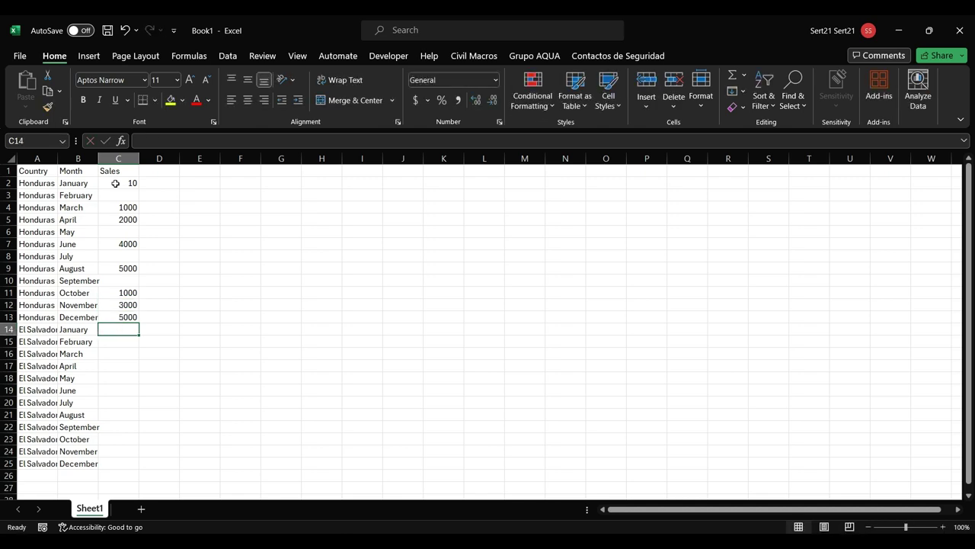
Step: Enter El Salvador sales 6000, 5000, 4000 and 300 for January, February, April and June
text(6)
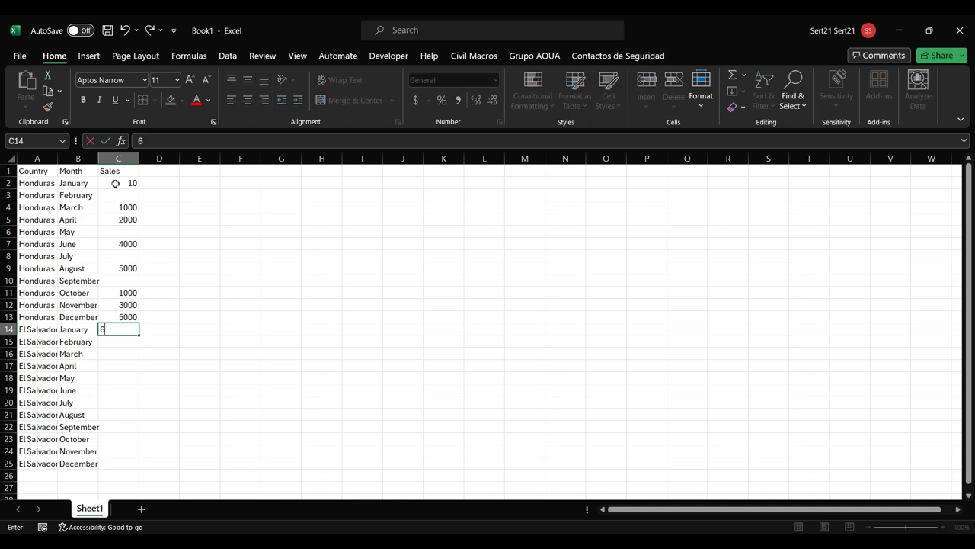
text(000)
key(Return)
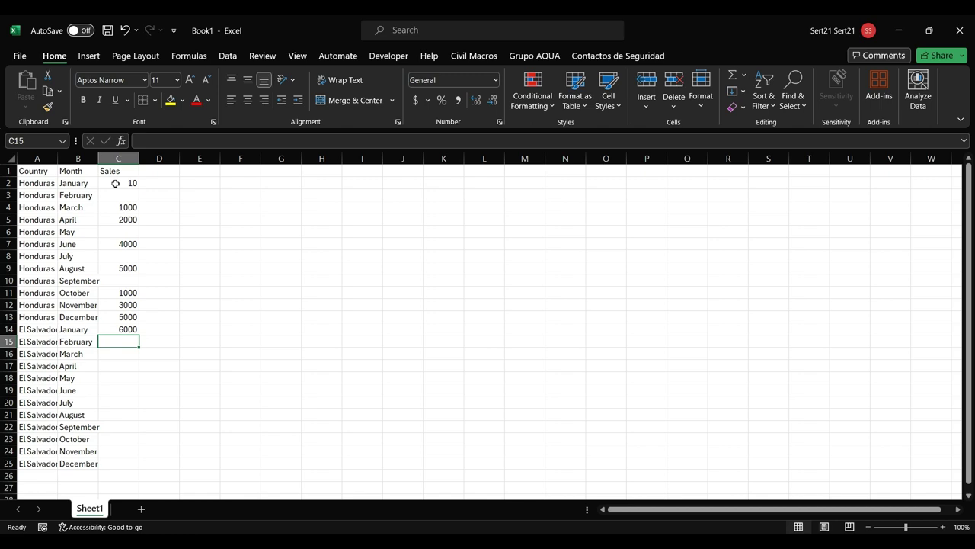
text(5000)
key(Return)
key(Return)
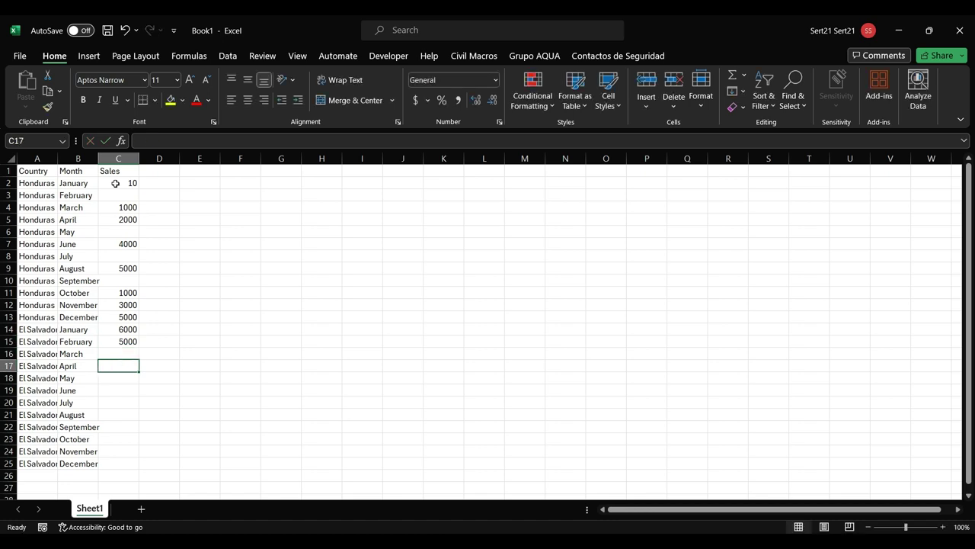
text(4000)
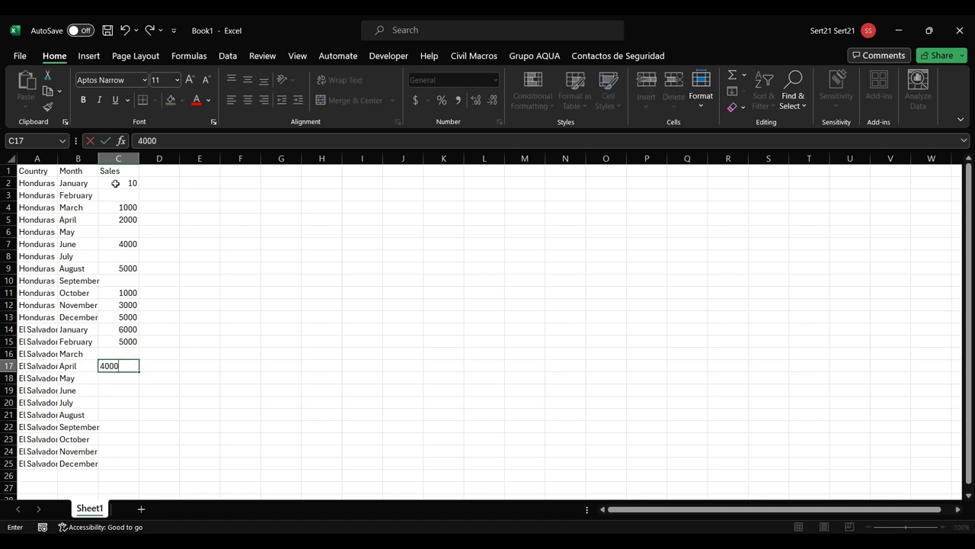
key(Return)
key(Return)
text(300)
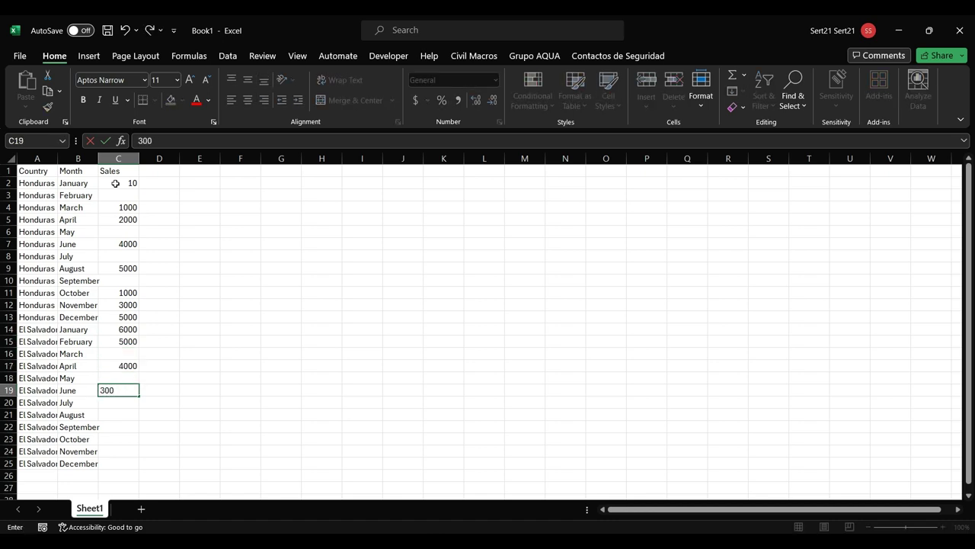
key(Return)
Step: Enter the remaining El Salvador sales, 2000 for August through 5000 for December
key(Return)
text(20)
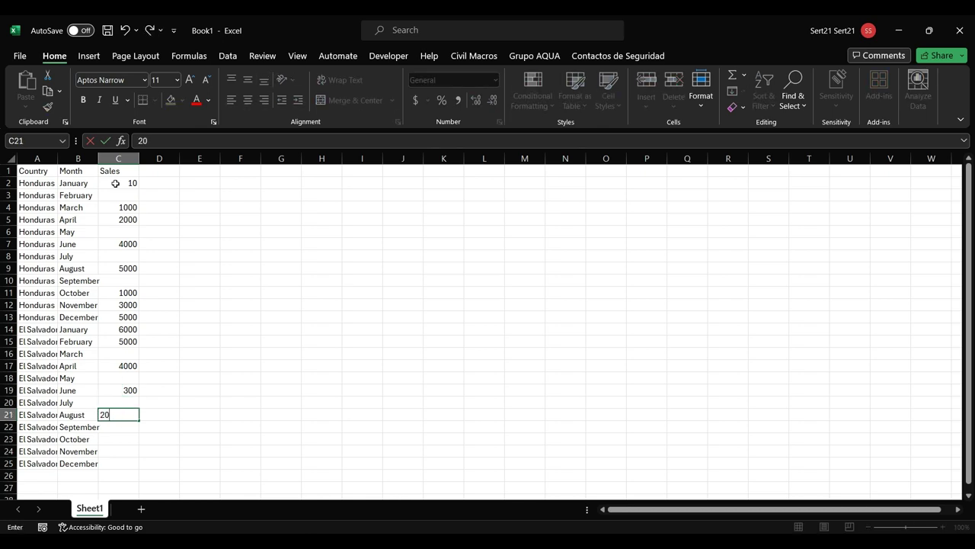
text(000)
key(BackSpace)
key(Return)
key(Return)
text(30)
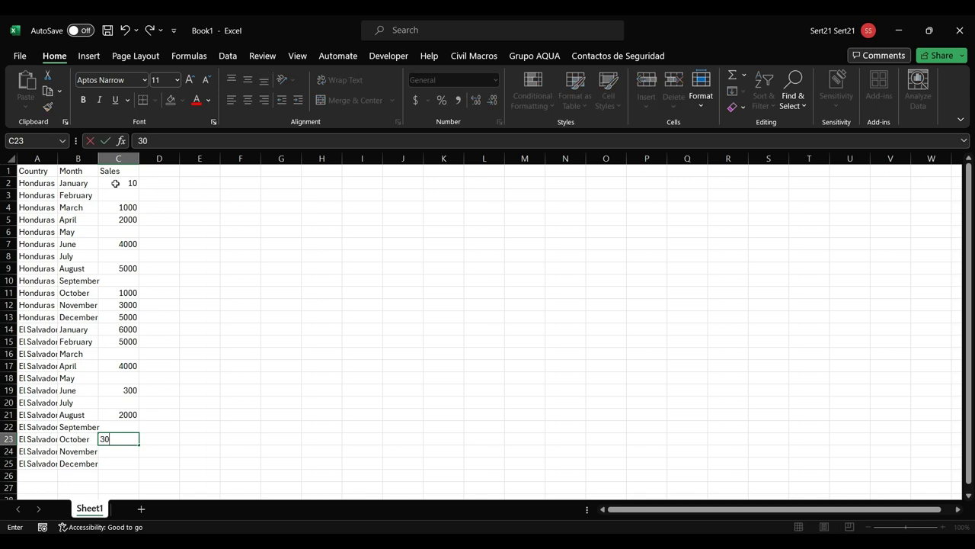
text(00)
key(Return)
key(Return)
key(Up)
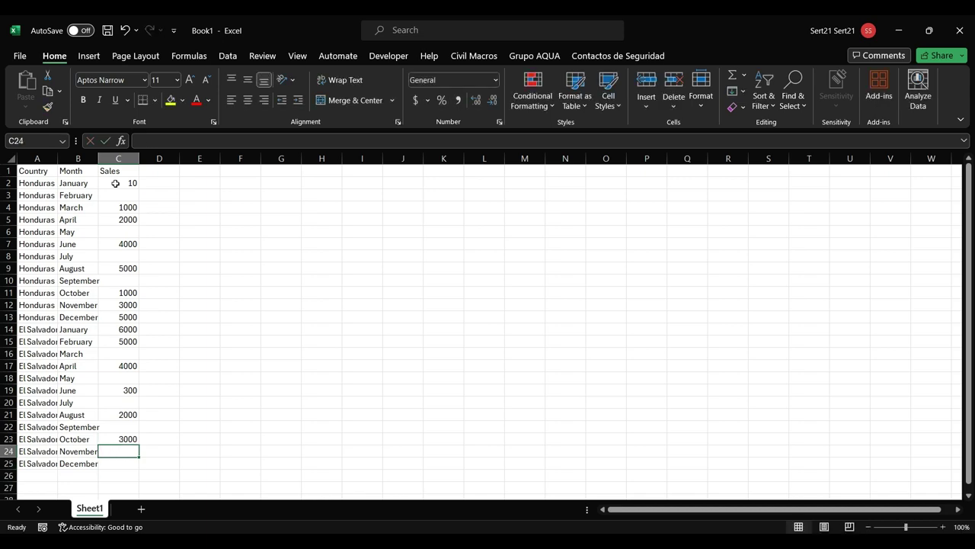
text(4000)
key(Return)
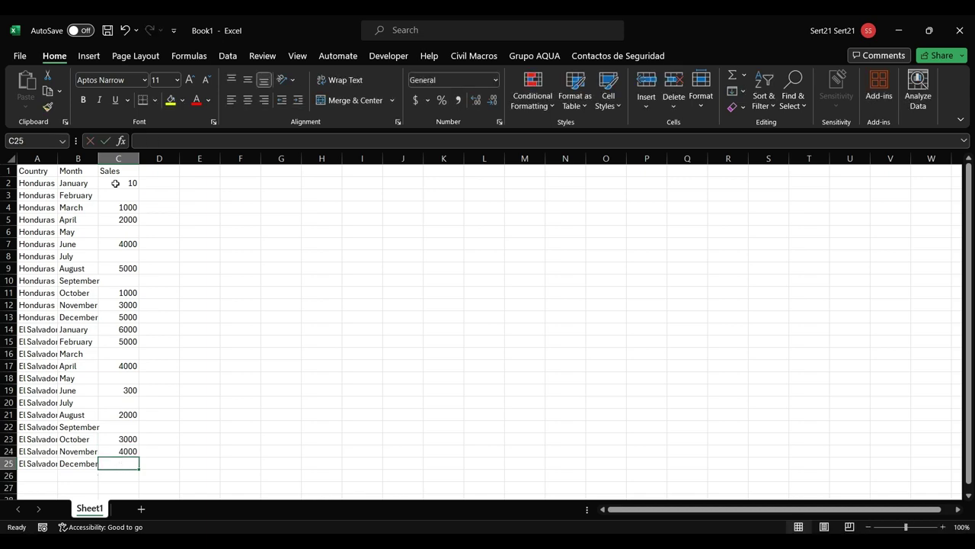
text(5000)
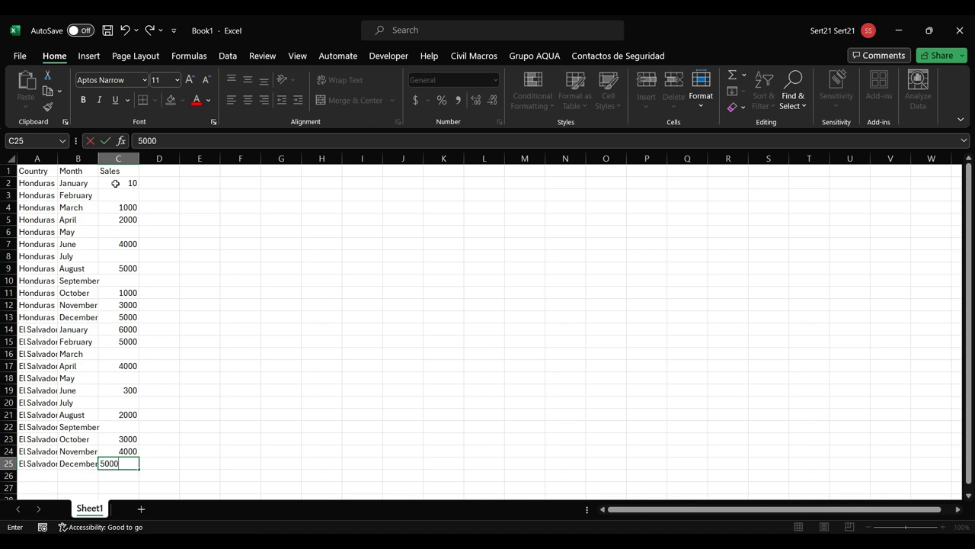
key(Return)
key(Up)
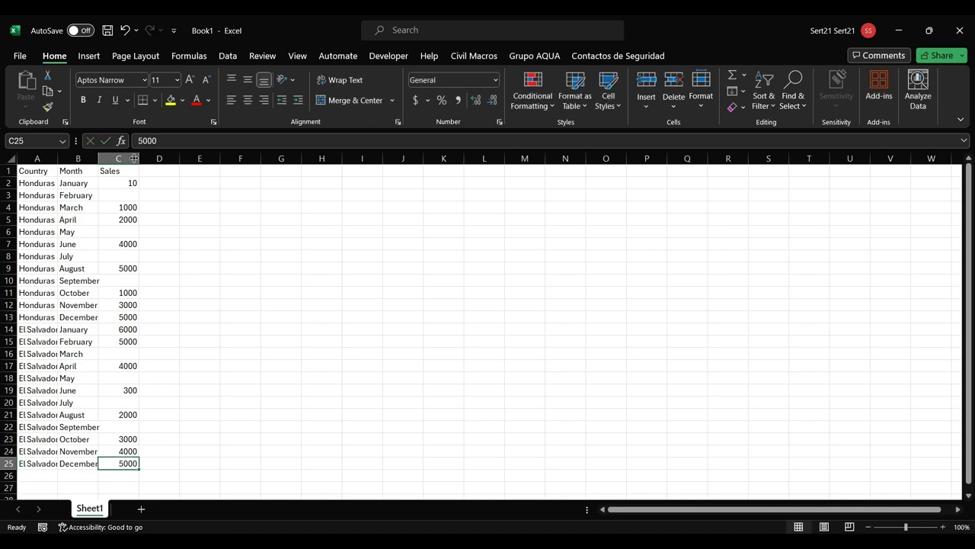
Step: Insert a PivotTable from A1:C25 on a new worksheet
click(89, 55)
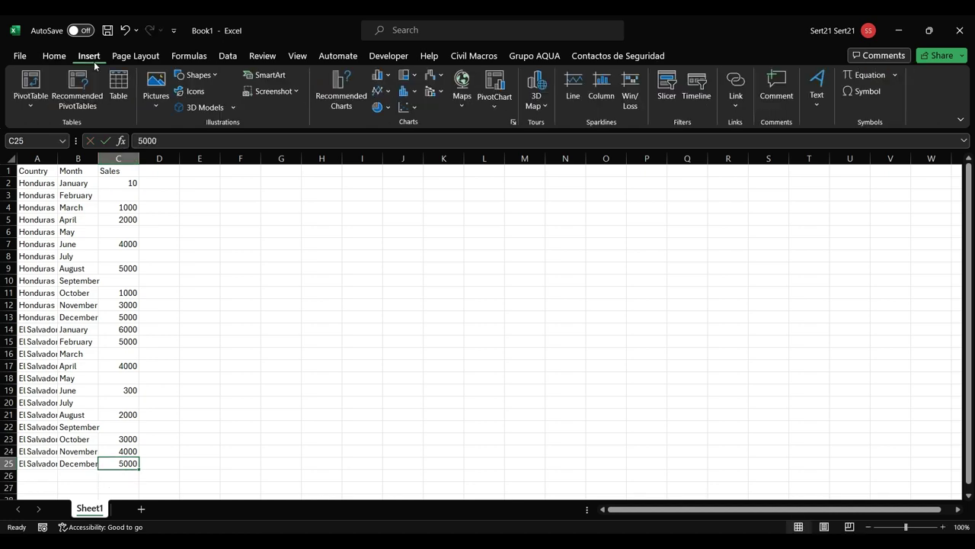
click(43, 119)
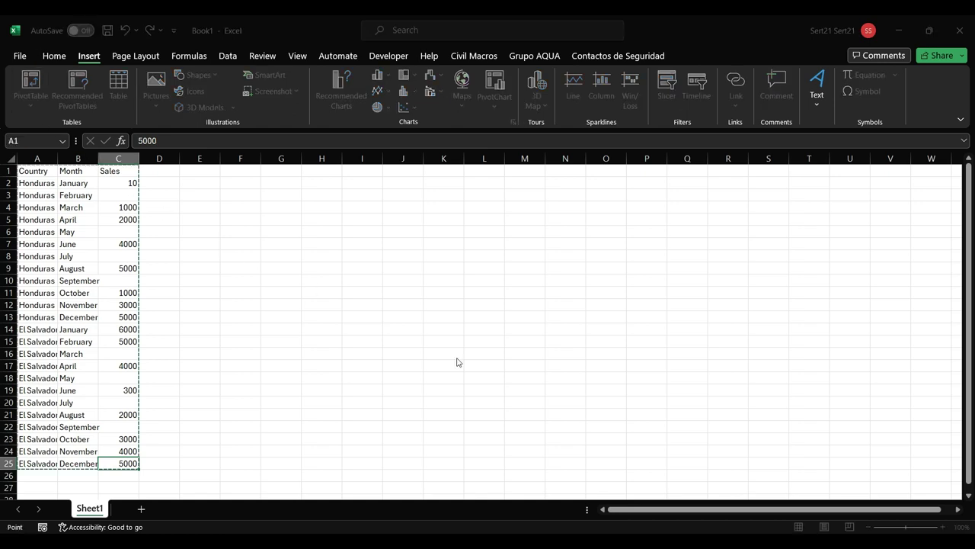
click(557, 383)
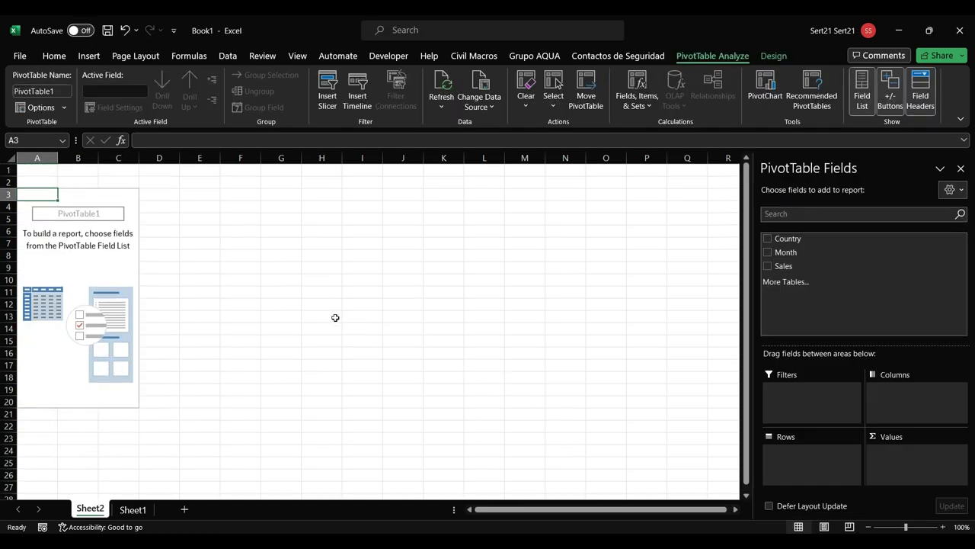
Step: Place Month in Columns, Country in Filters and Sales in Values
drag(785, 253, 896, 408)
drag(788, 238, 803, 410)
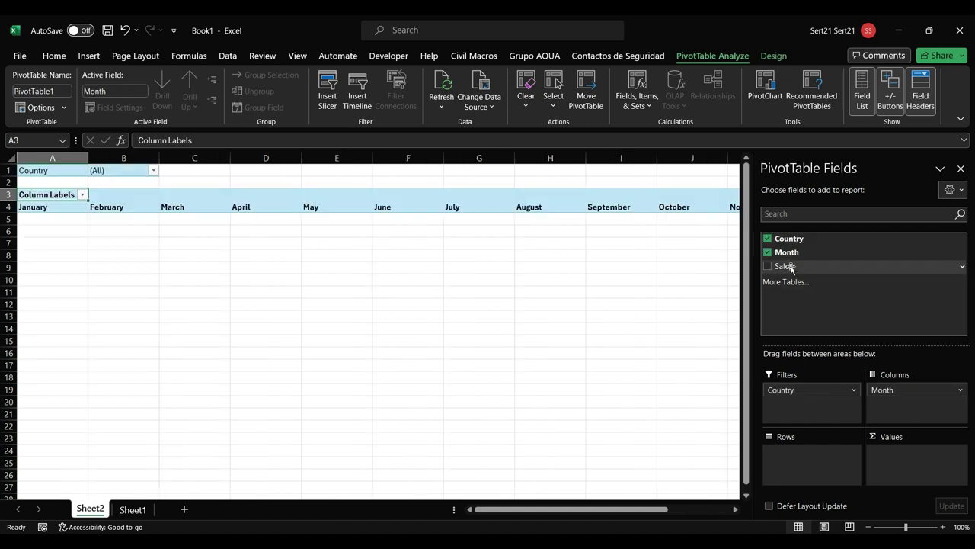
drag(787, 267, 902, 449)
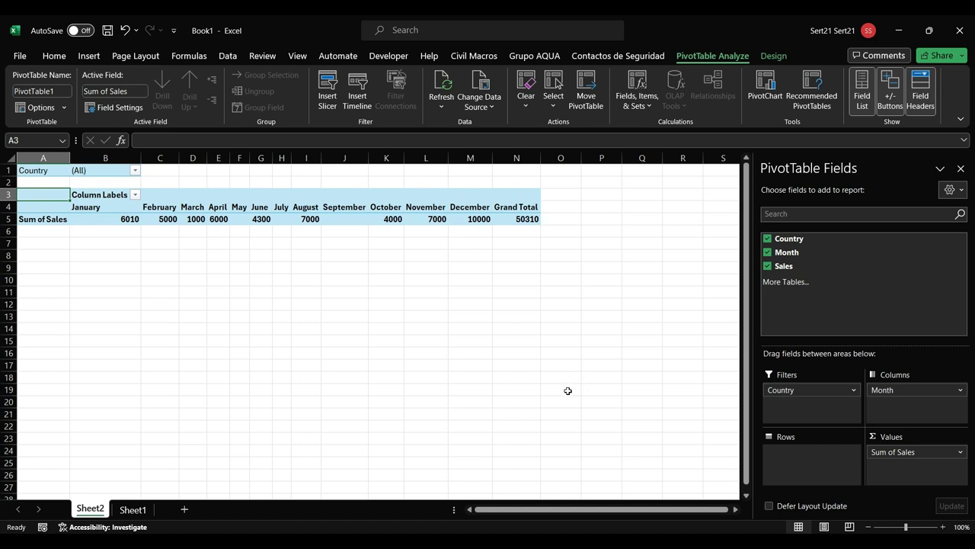
Step: Set the PivotTable options to show 0 for empty cells
click(347, 218)
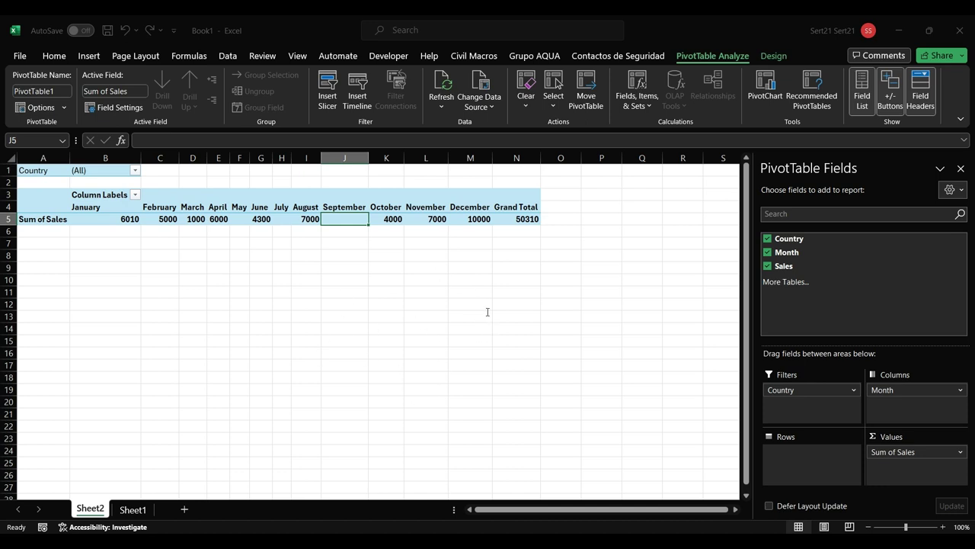
key(Return)
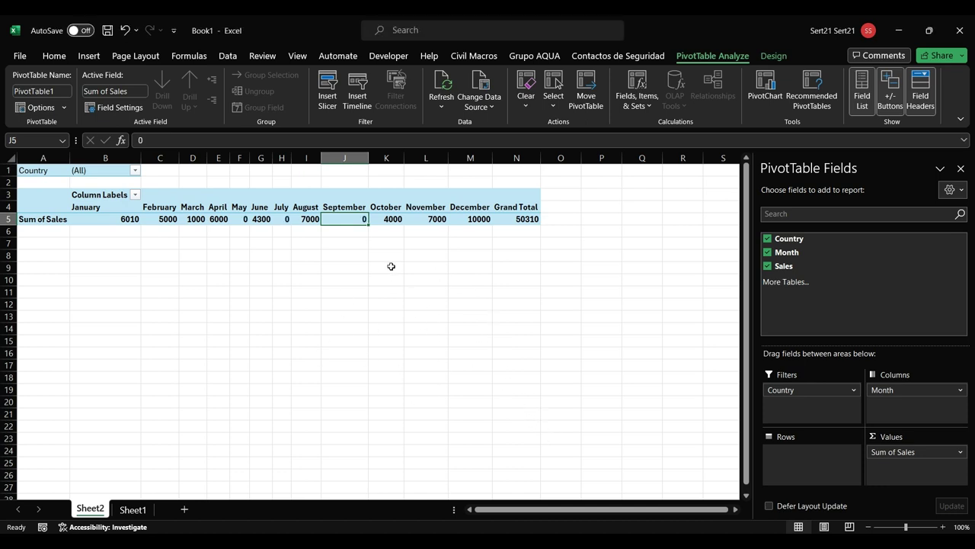